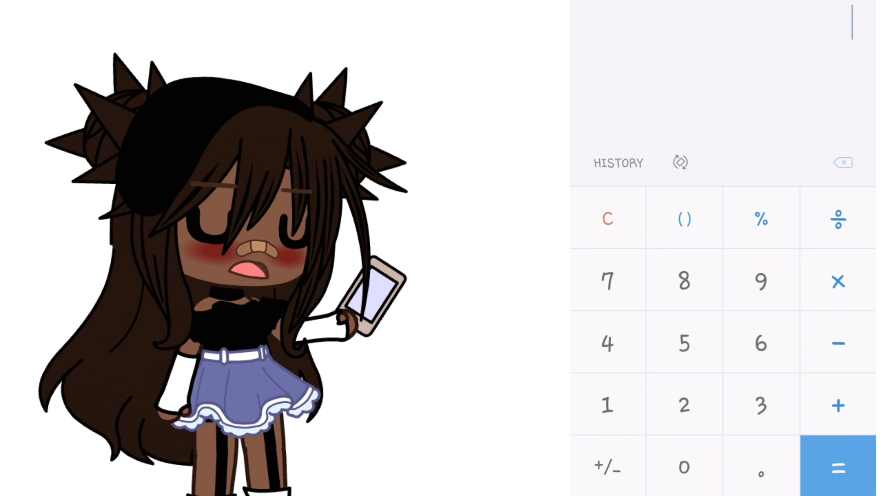
Step: Enter the expression 400 − 2,009 + 2,021 on the calculator keypad
click(607, 342)
click(683, 467)
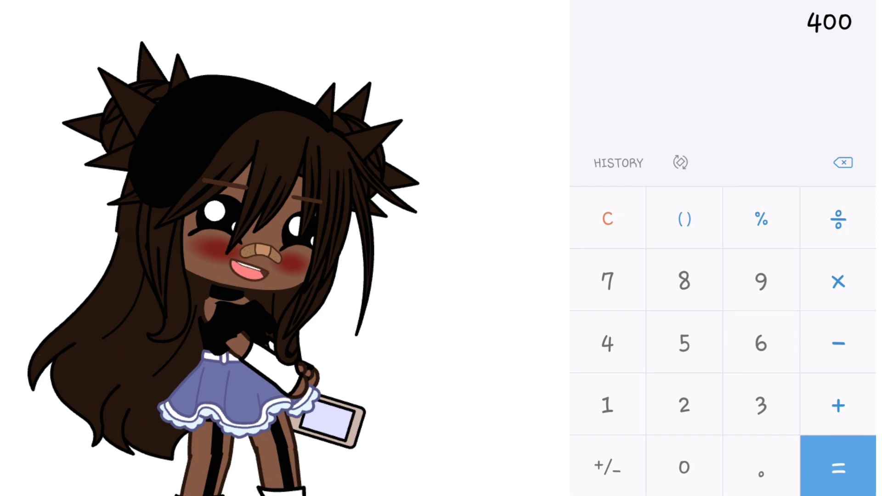
click(838, 342)
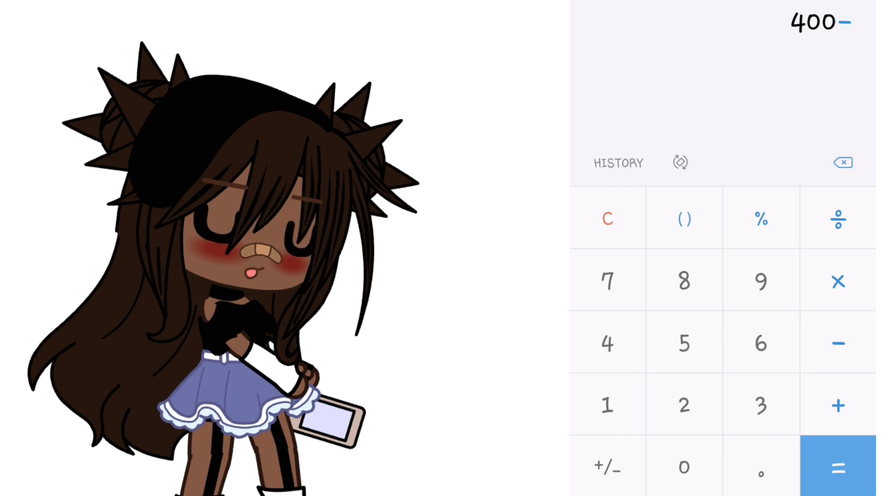
click(684, 405)
click(684, 467)
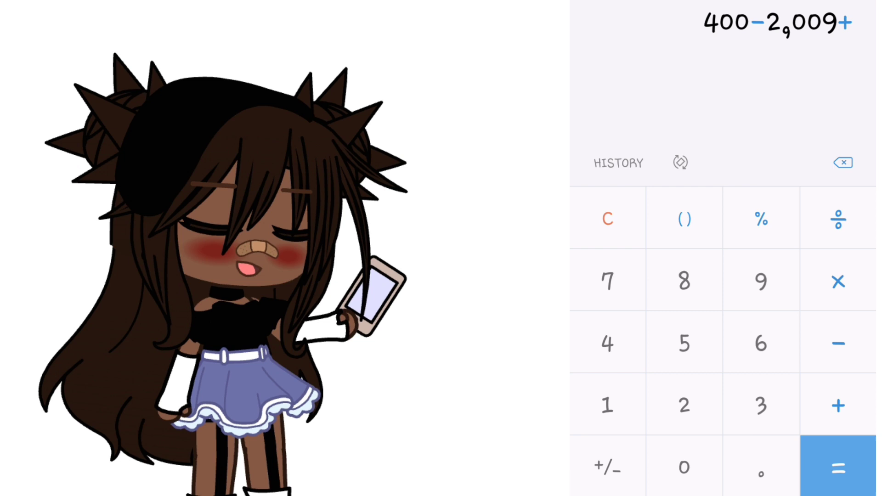
click(683, 405)
click(683, 467)
click(684, 405)
click(607, 406)
Step: Evaluate 400 − 2,009 + 2,021 so the display shows 412
click(838, 467)
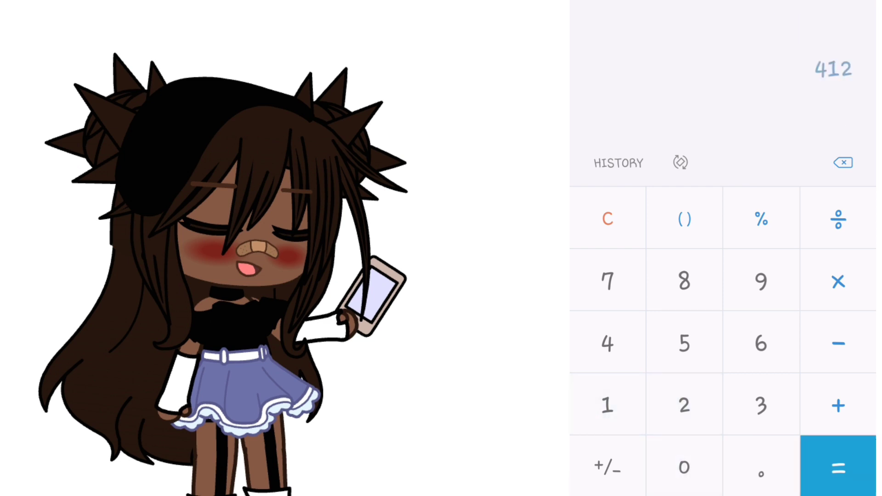